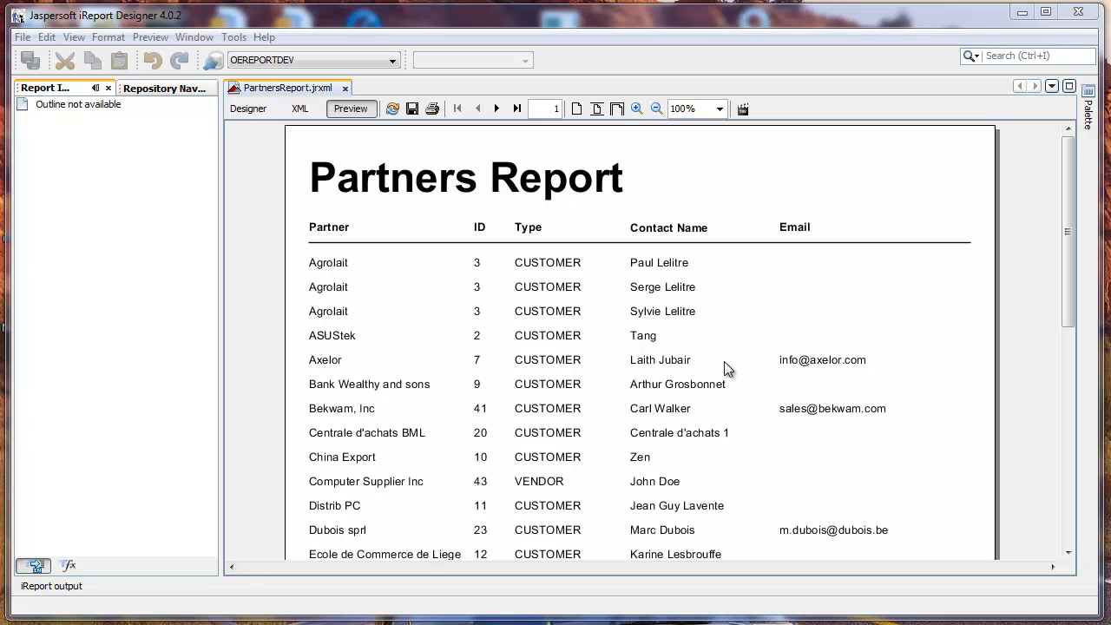
Review the JDBC connection settings of the OEREPORTDEV datasource in iReport Designer, leaving them unchanged
{"action": "left_click", "coordinate": [214, 61]}
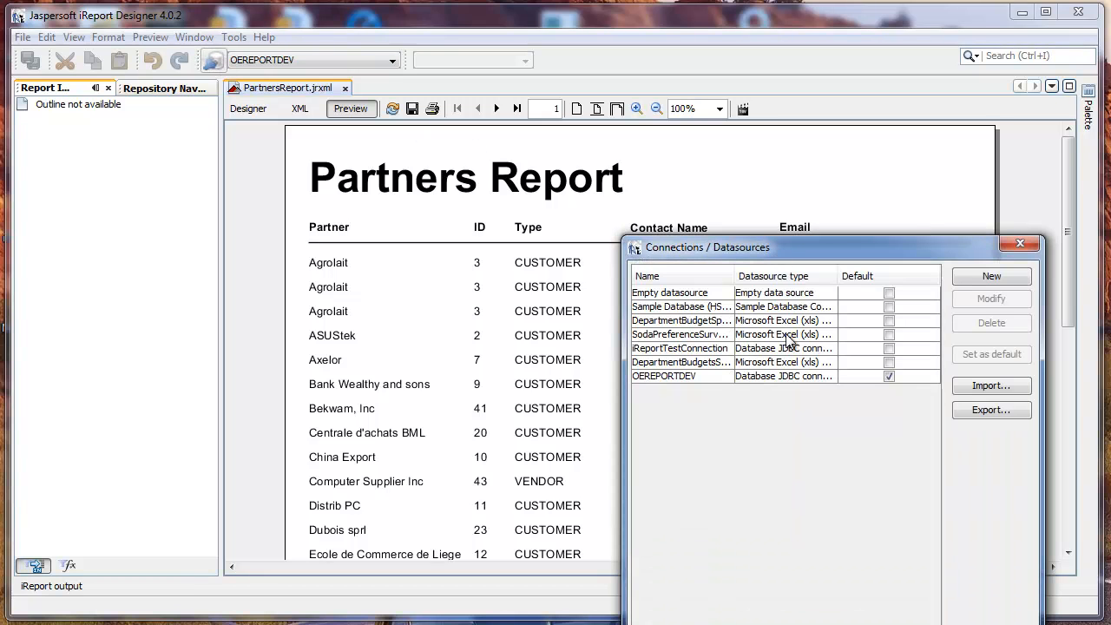
{"action": "left_click", "coordinate": [694, 377]}
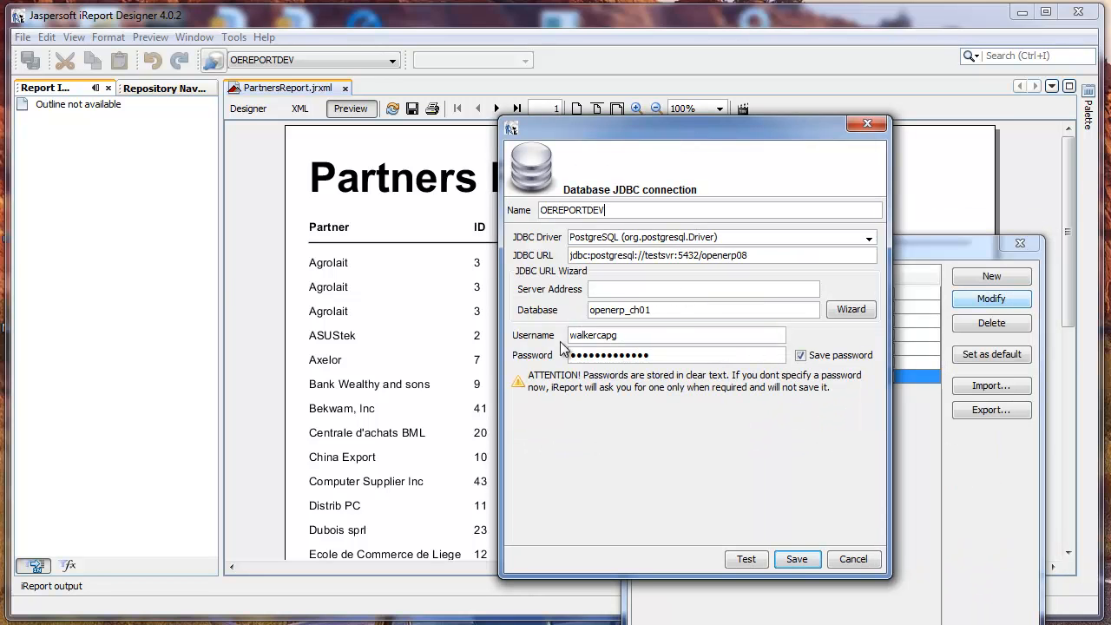
{"action": "left_click", "coordinate": [852, 560]}
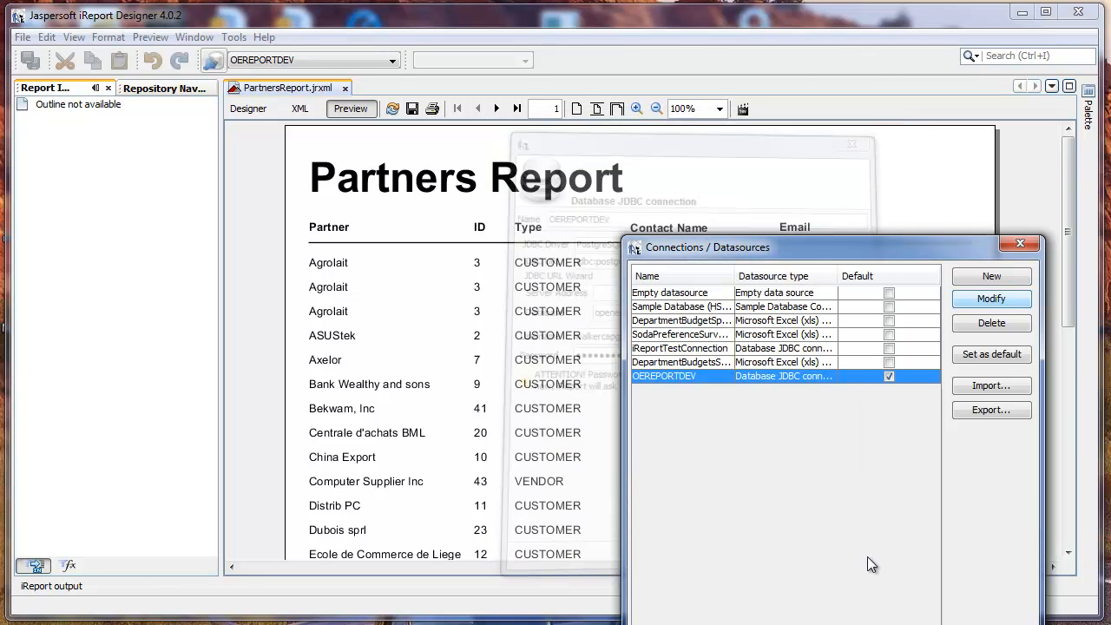
{"action": "left_click", "coordinate": [1020, 244]}
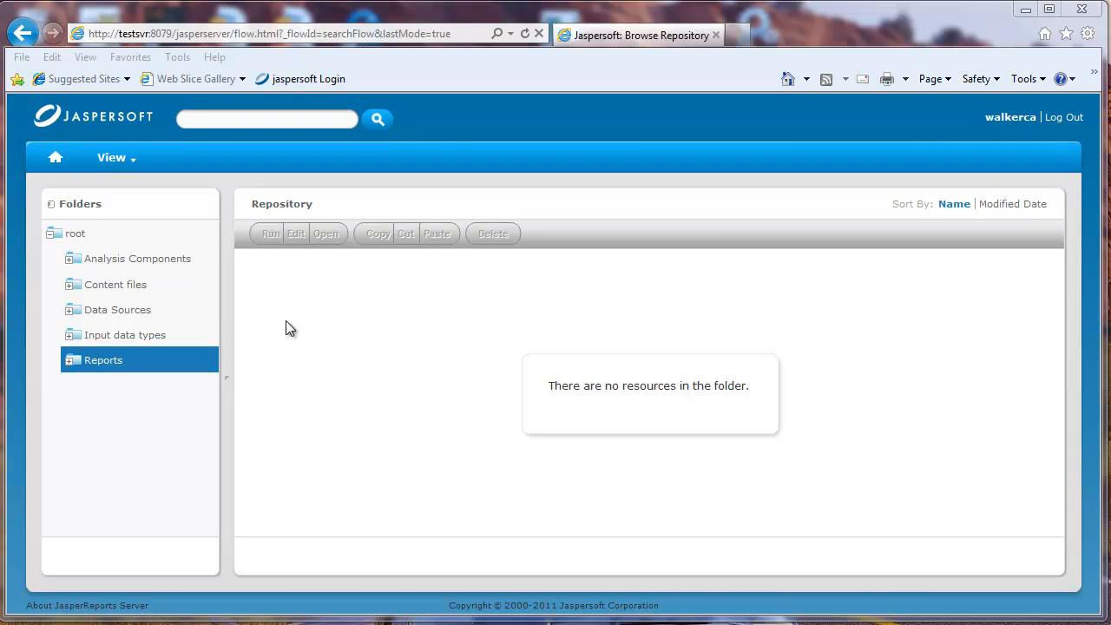
In JasperReports Server, start adding a JasperReport resource to the Reports folder
{"action": "right_click", "coordinate": [107, 365]}
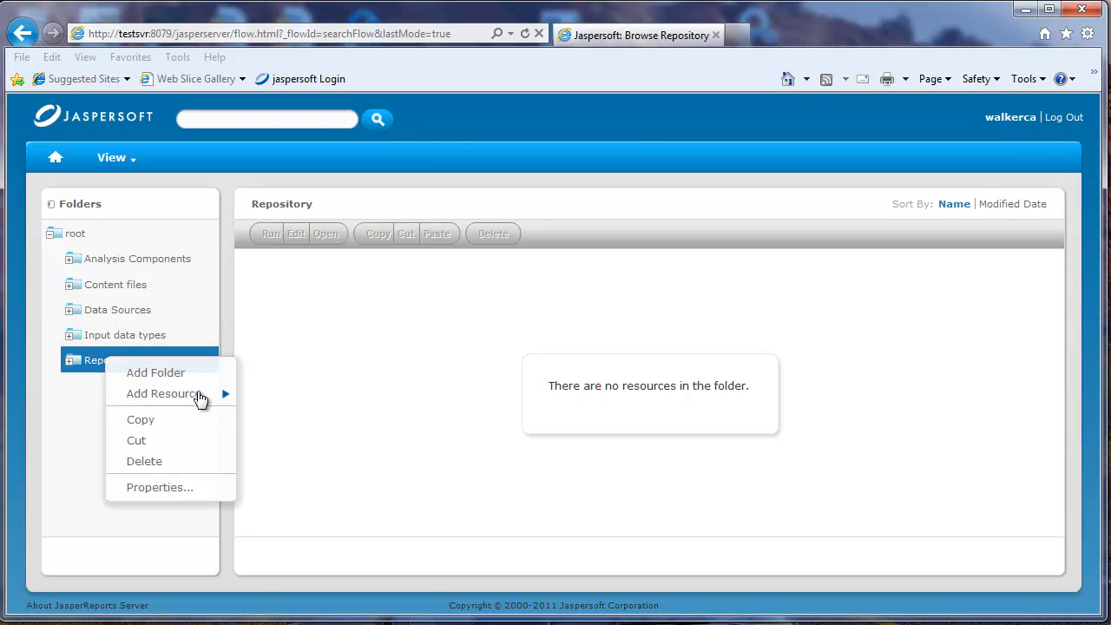
{"action": "left_click", "coordinate": [199, 396]}
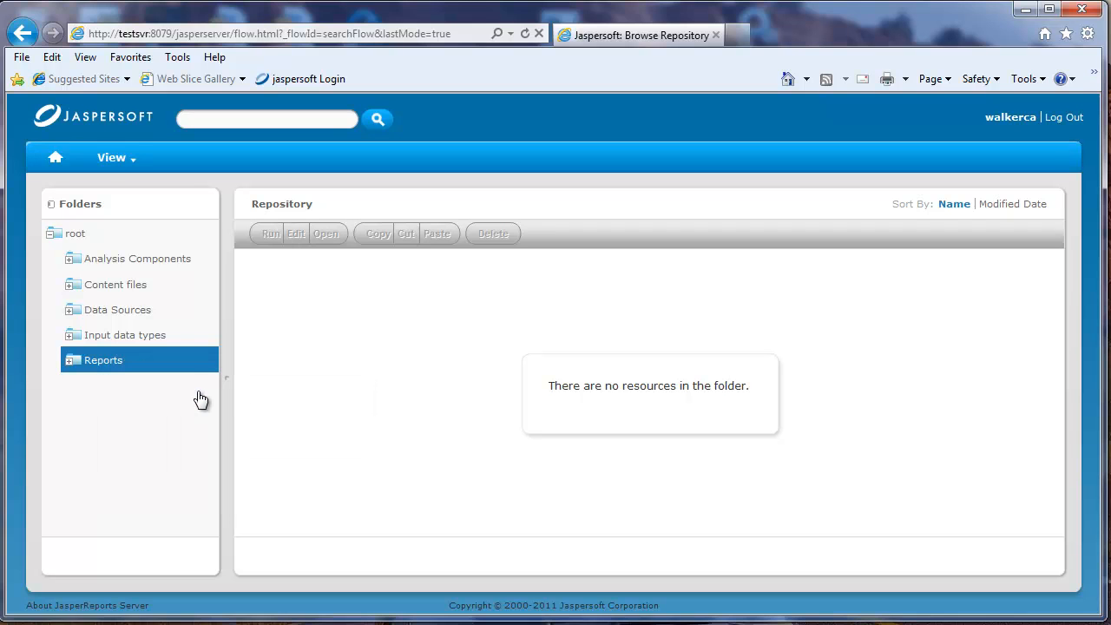
{"action": "right_click", "coordinate": [183, 361]}
{"action": "mouse_move", "coordinate": [261, 395]}
{"action": "left_click", "coordinate": [347, 399]}
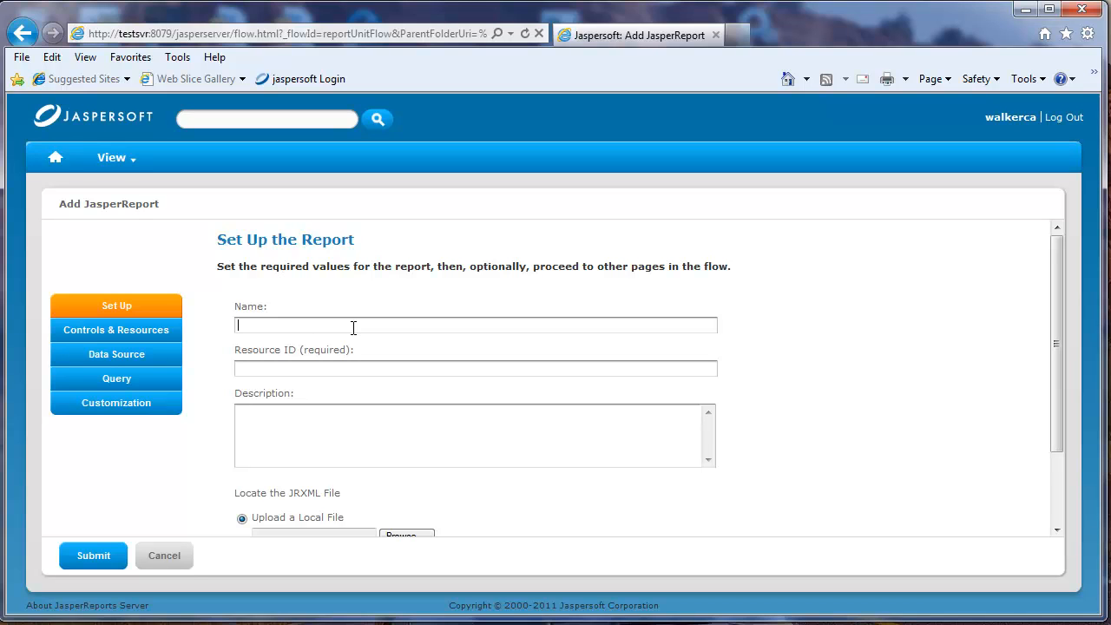
Name the new report PartnersReport
{"action": "left_click", "coordinate": [353, 328]}
{"action": "type", "text": "Partners"}
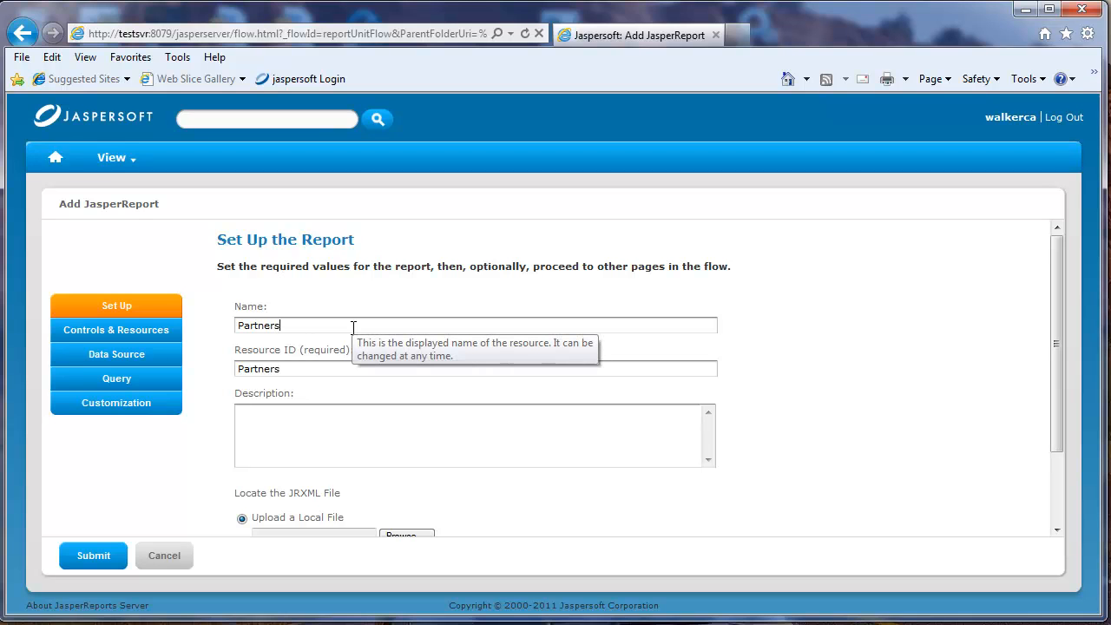
{"action": "type", "text": "Report"}
Choose the Partners report's JRXML from the iReport documents folder as the local file to upload
{"action": "left_click", "coordinate": [1059, 490]}
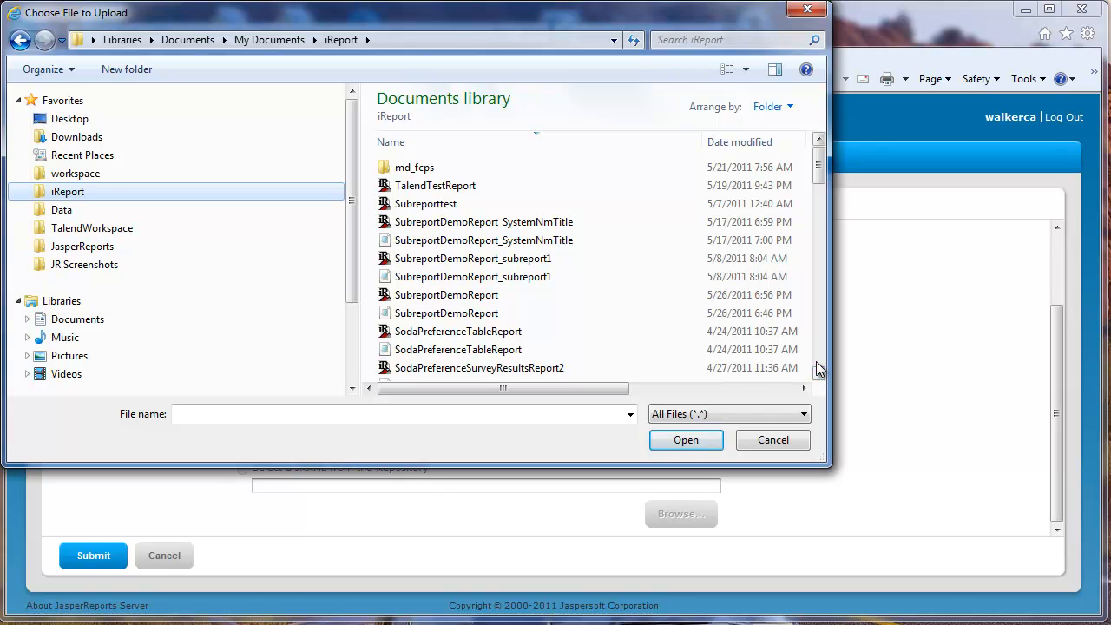
{"action": "scroll", "coordinate": [817, 369], "scroll_direction": "down", "scroll_amount": 4}
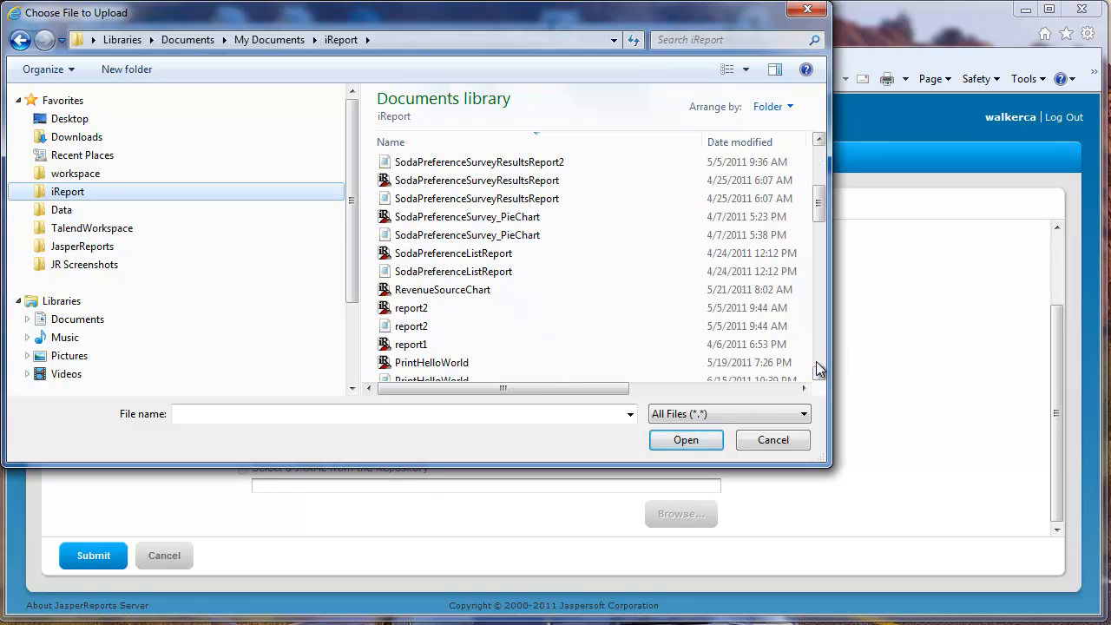
{"action": "scroll", "coordinate": [816, 369], "scroll_direction": "down", "scroll_amount": 4}
{"action": "double_click", "coordinate": [422, 218]}
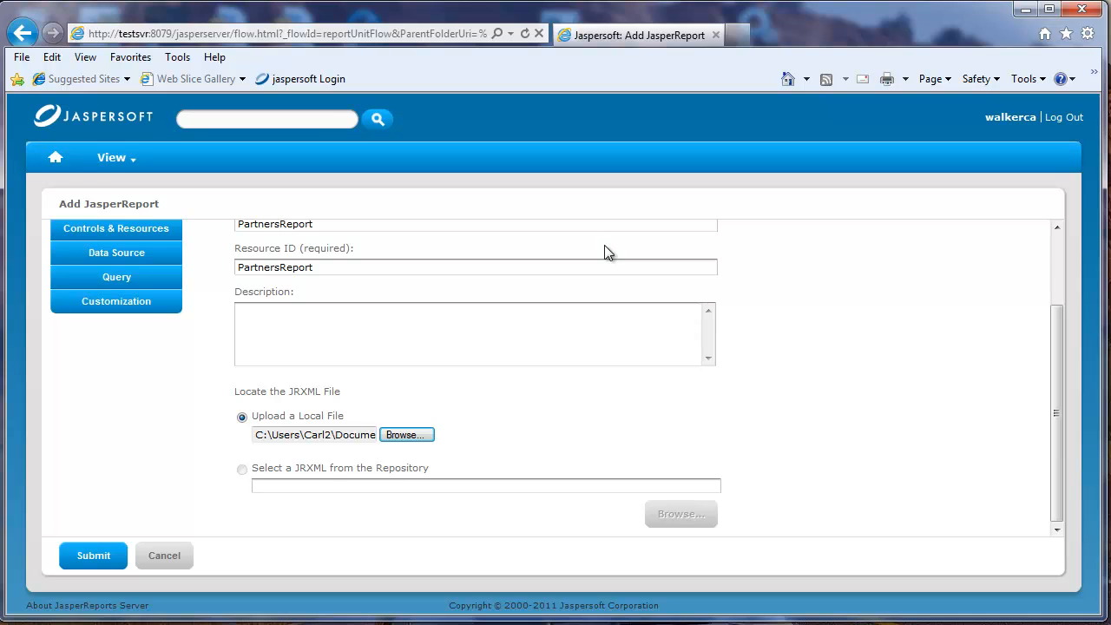
Link the report to the repository data source OEREPORTDEV in Data Sources and submit the new report
{"action": "left_click", "coordinate": [116, 254]}
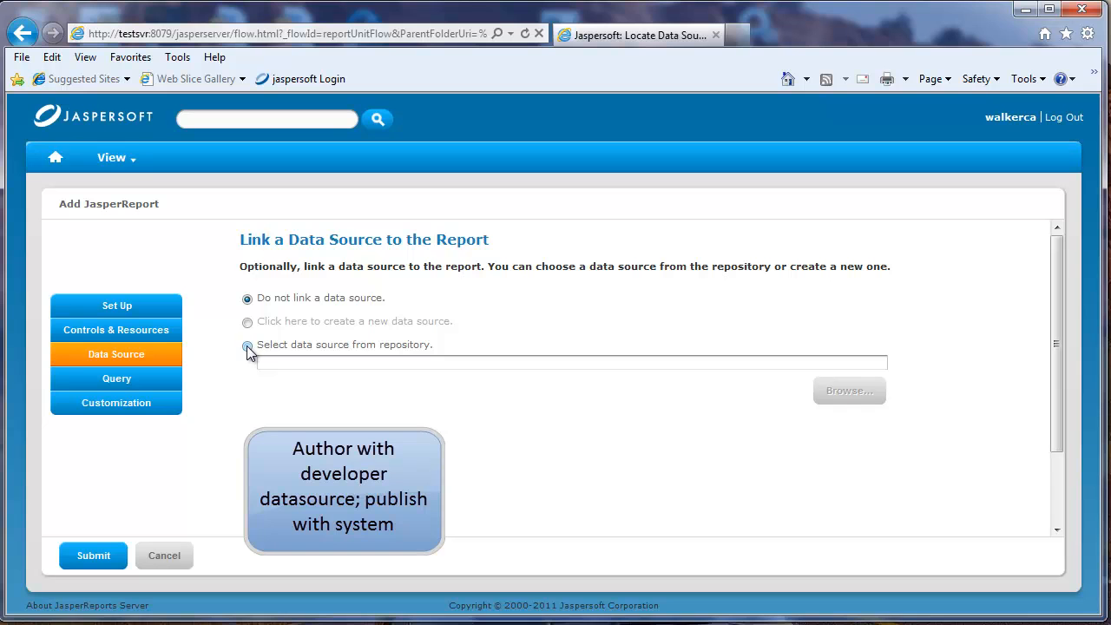
{"action": "left_click", "coordinate": [381, 346]}
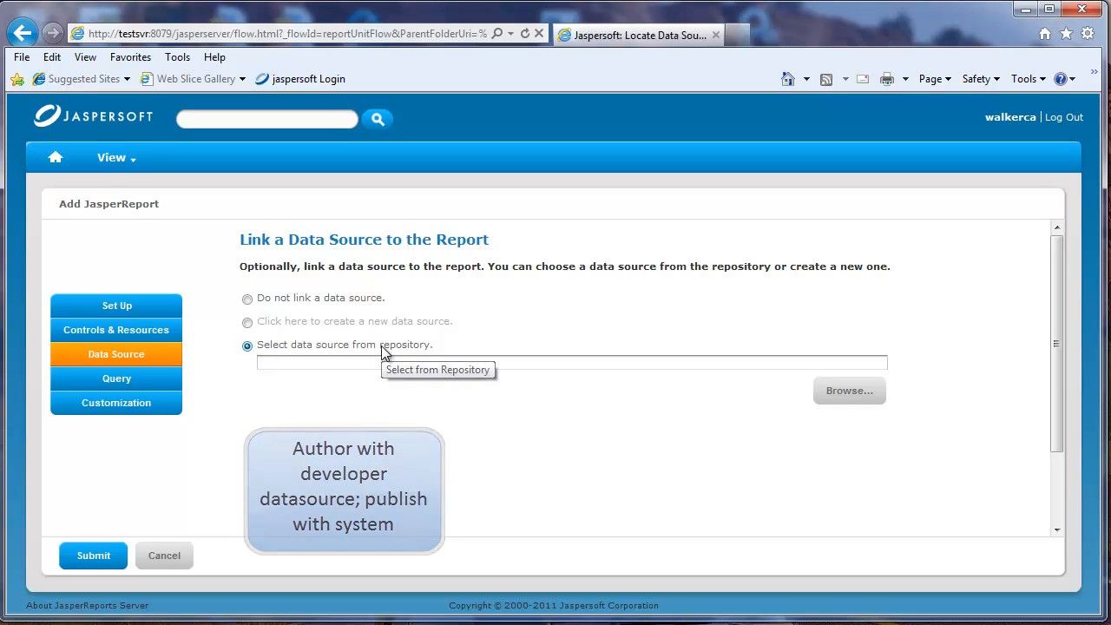
{"action": "left_click", "coordinate": [846, 395]}
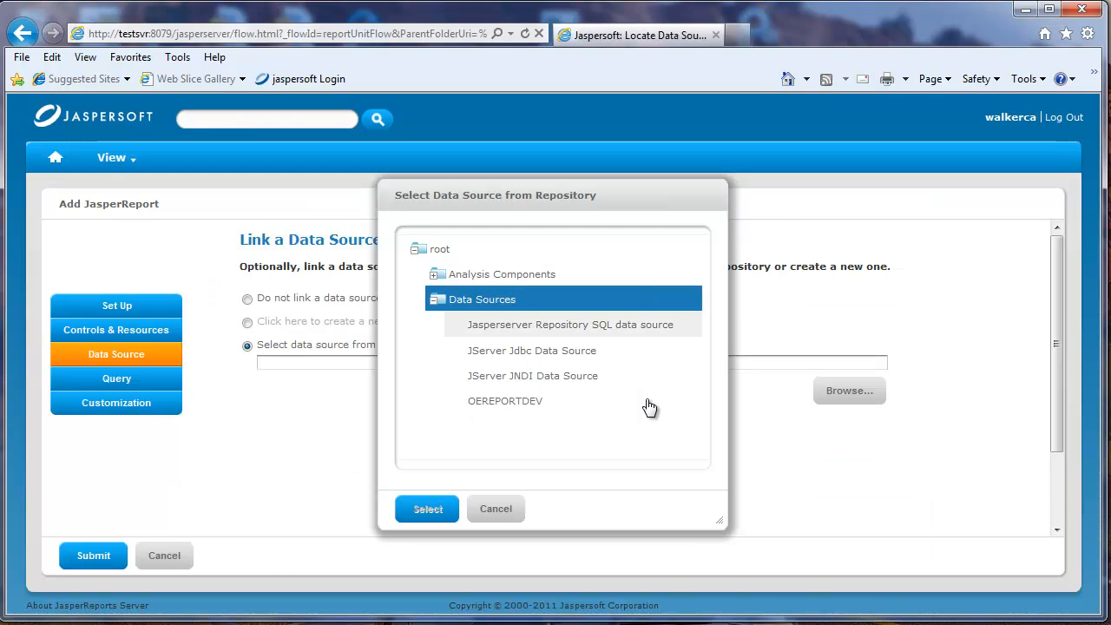
{"action": "left_click", "coordinate": [650, 404]}
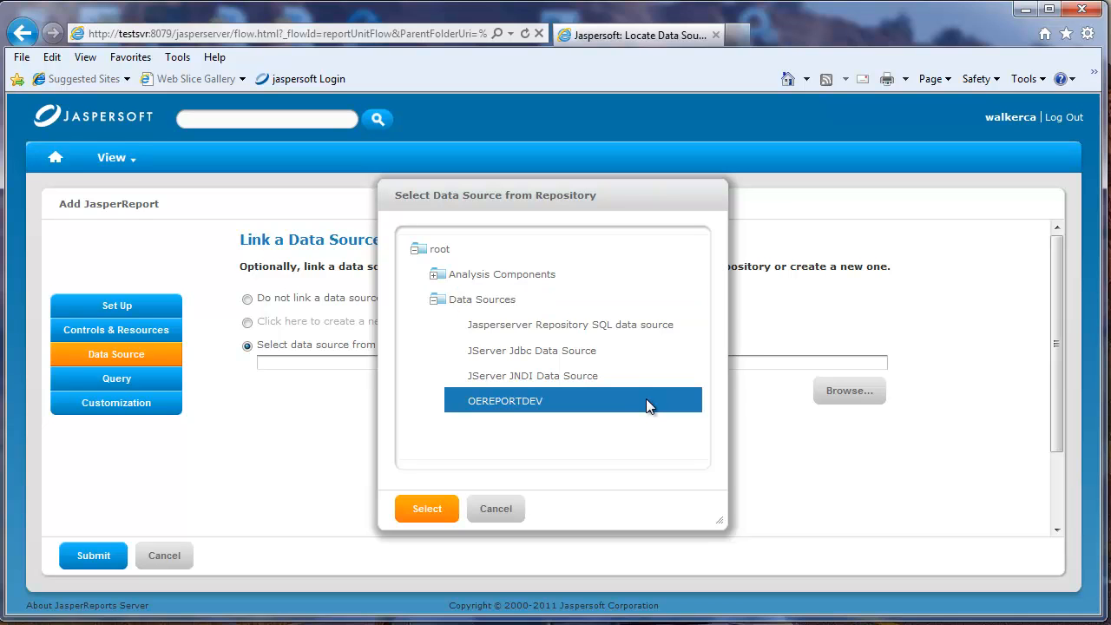
{"action": "double_click", "coordinate": [646, 404]}
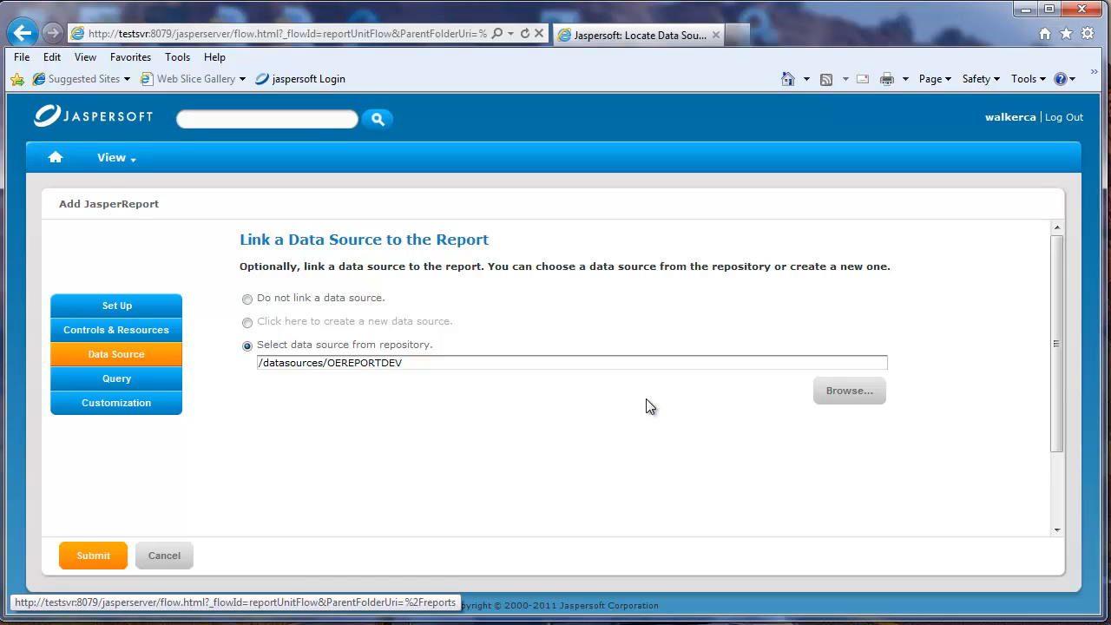
{"action": "left_click", "coordinate": [93, 556]}
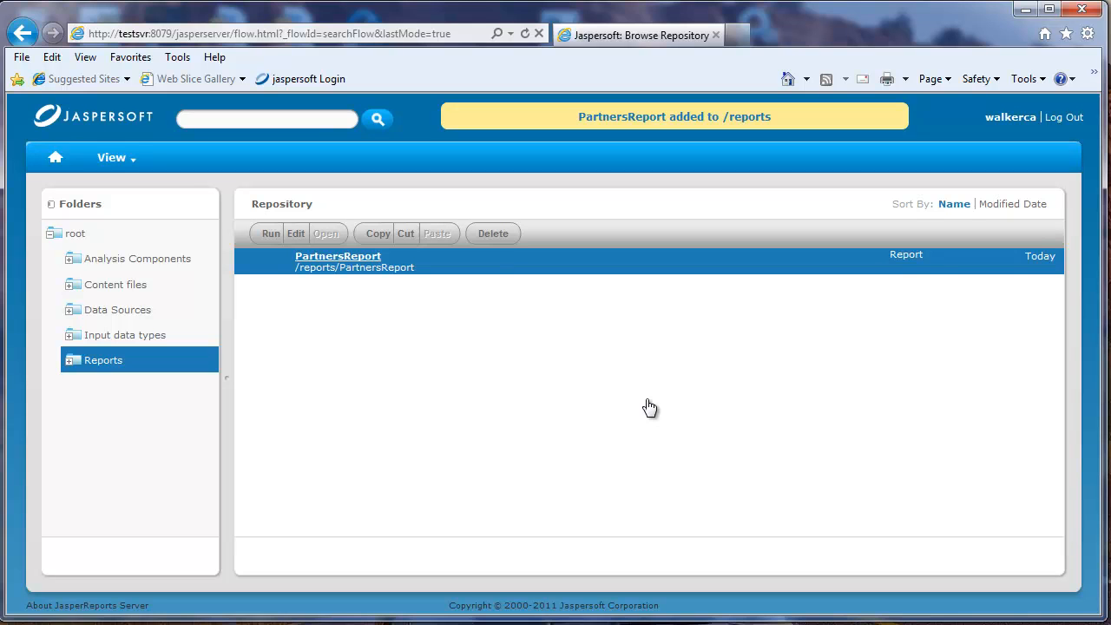
Run PartnersReport from the repository's Reports folder
{"action": "right_click", "coordinate": [340, 255]}
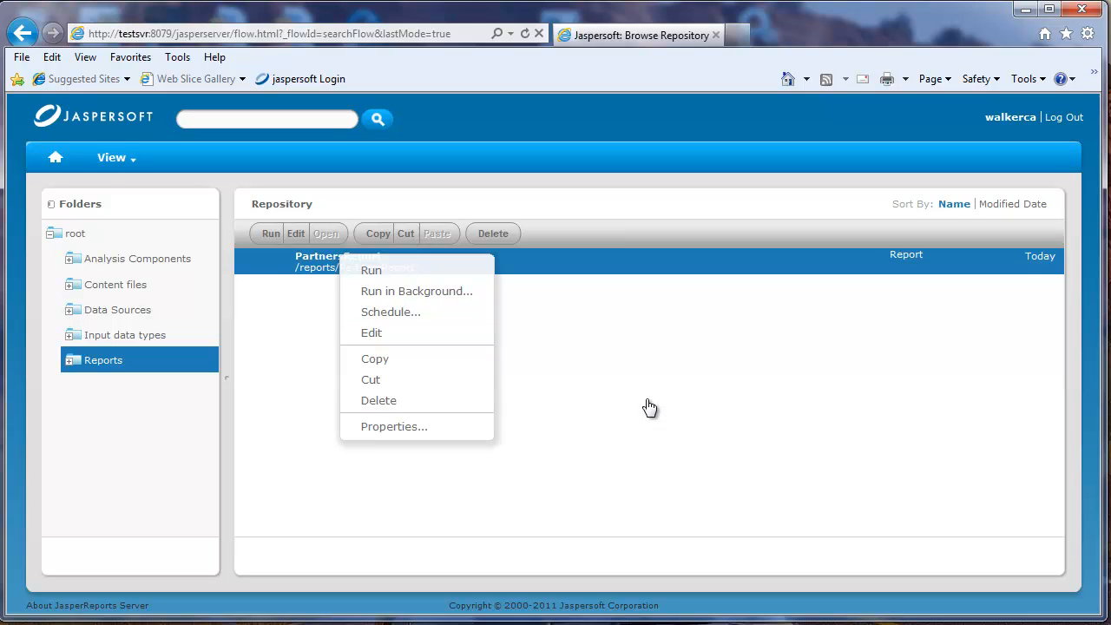
{"action": "left_click", "coordinate": [271, 233]}
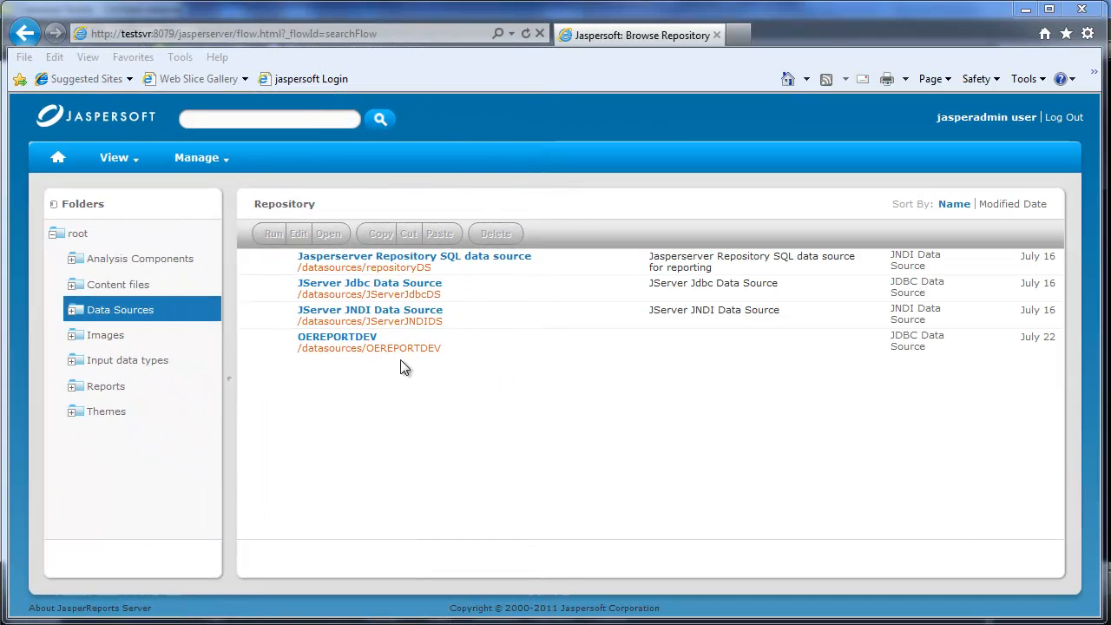
As the administrator, examine the role permissions of the Data Sources folder, including ROLE_USER, without changing them
{"action": "right_click", "coordinate": [147, 317]}
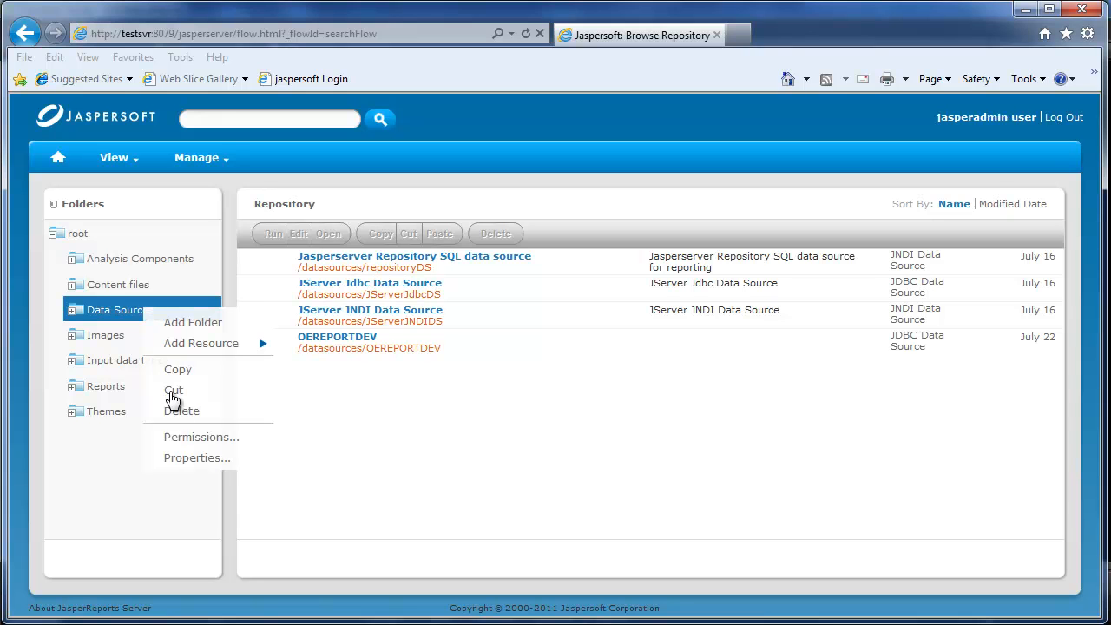
{"action": "left_click", "coordinate": [184, 436]}
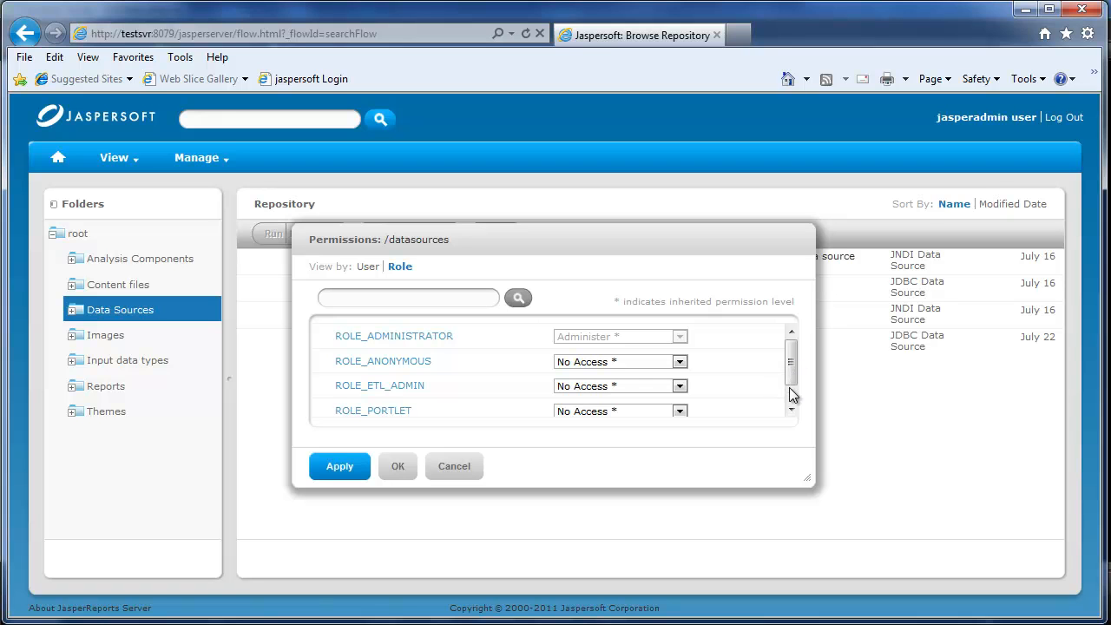
{"action": "left_click", "coordinate": [791, 411]}
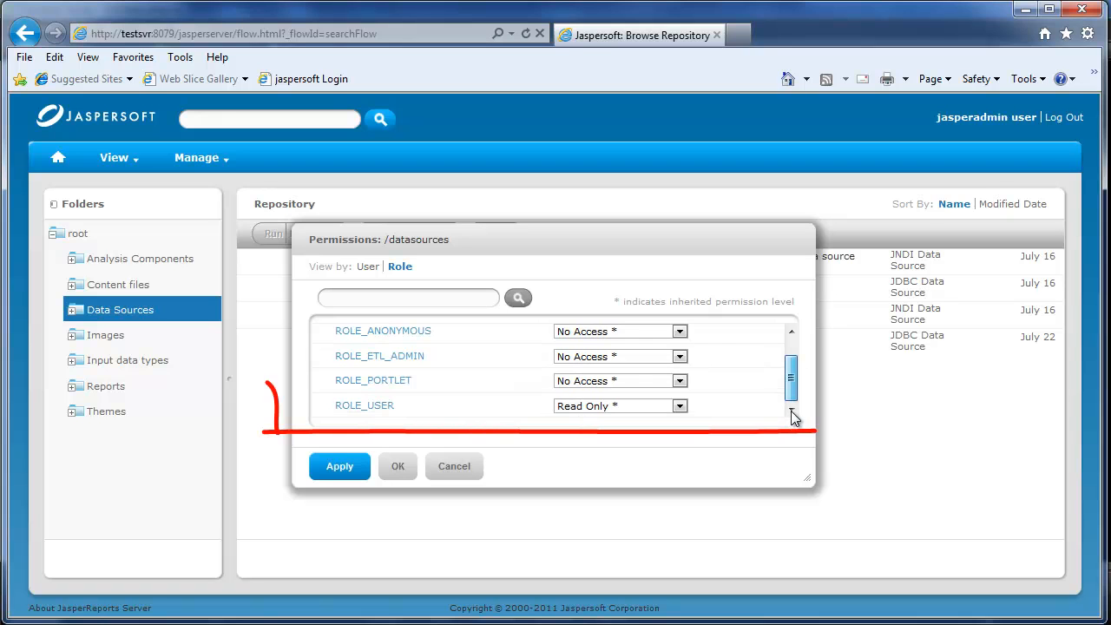
{"action": "left_click", "coordinate": [462, 470]}
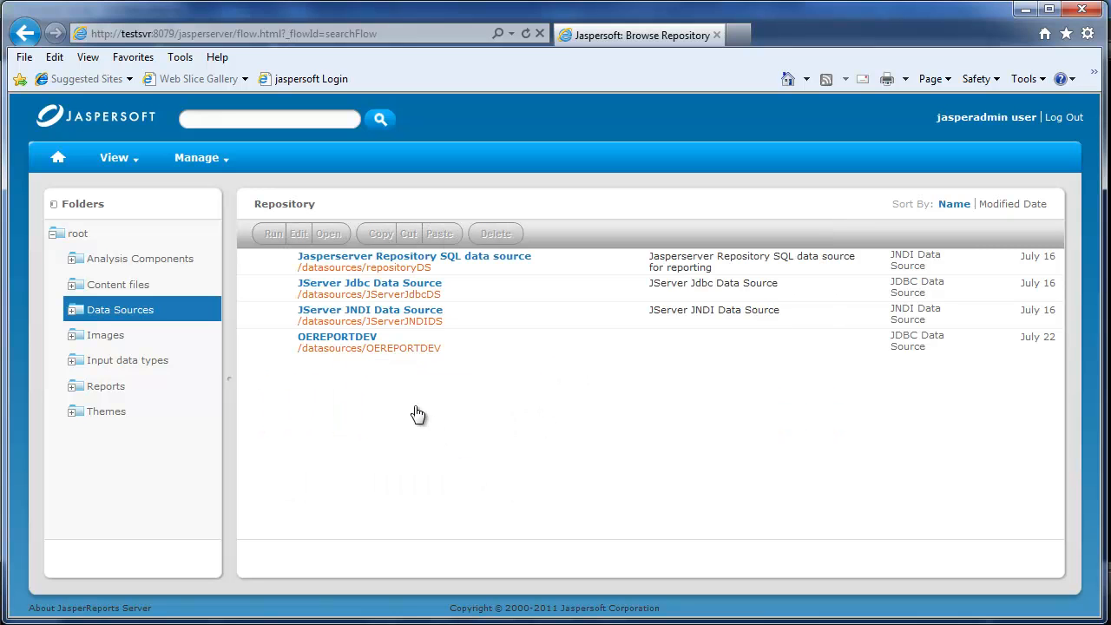
Examine the role permissions of the OEREPORTDEV data source, down to ROLE_USER
{"action": "left_click", "coordinate": [345, 342]}
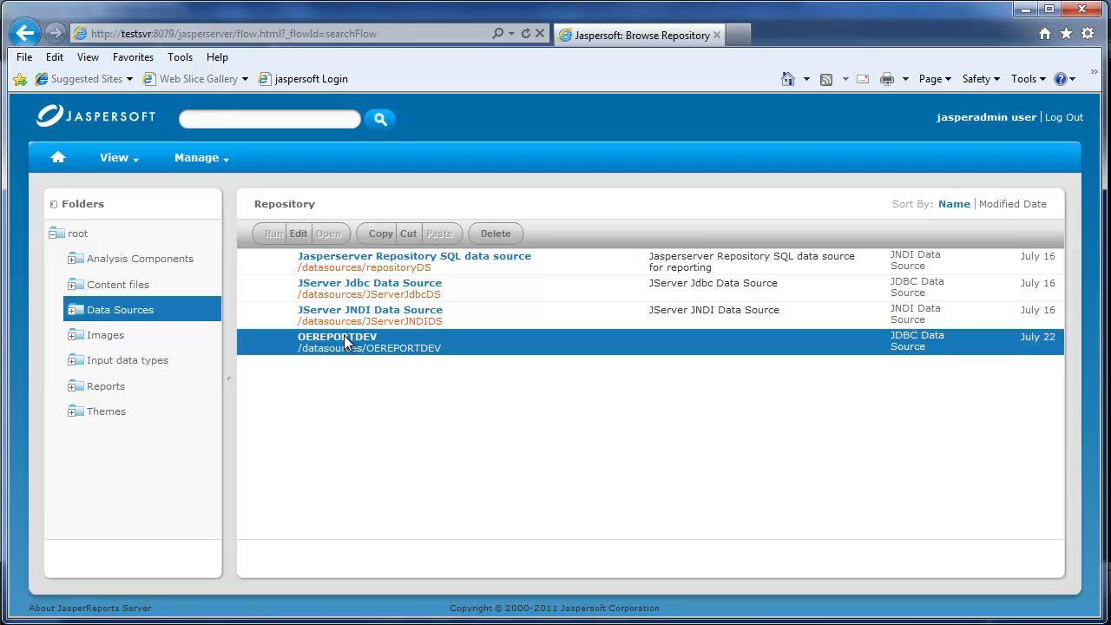
{"action": "right_click", "coordinate": [345, 340]}
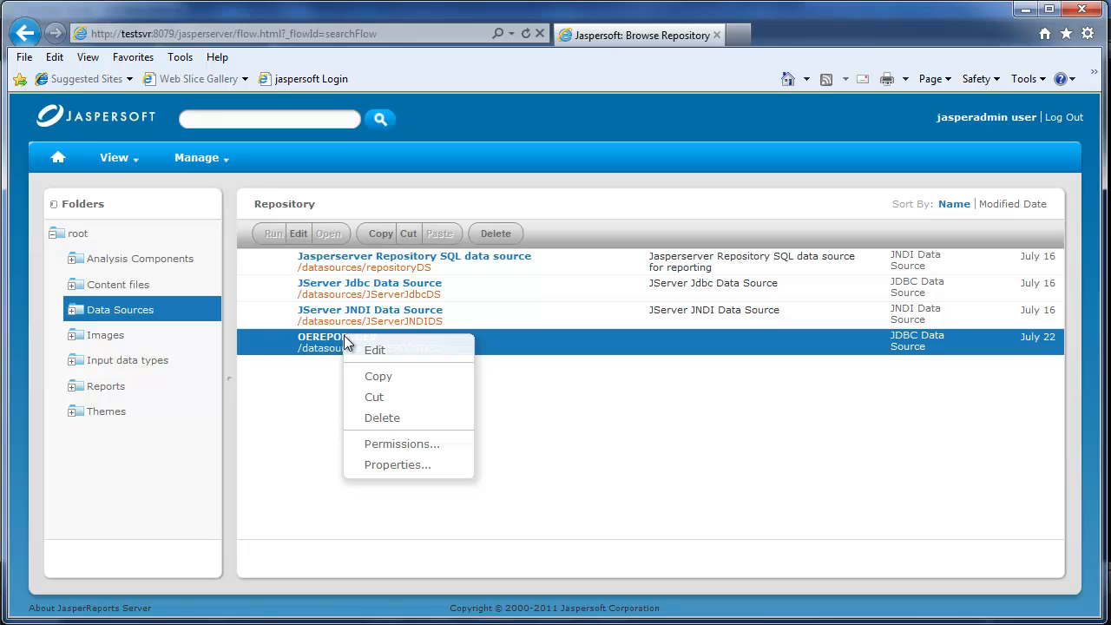
{"action": "left_click", "coordinate": [402, 445]}
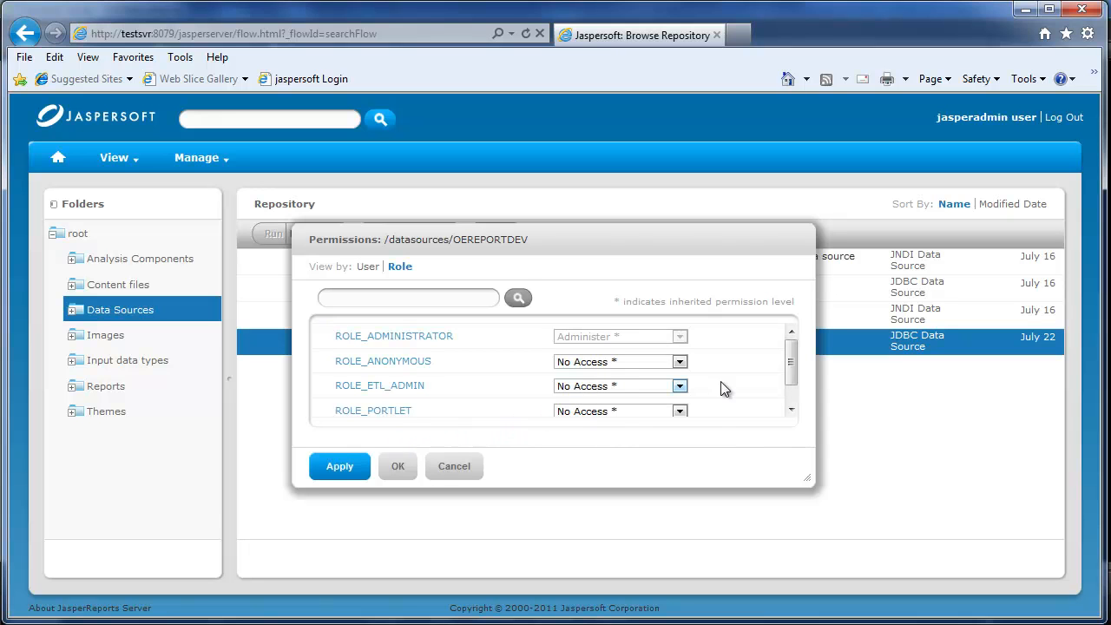
{"action": "left_click", "coordinate": [792, 412]}
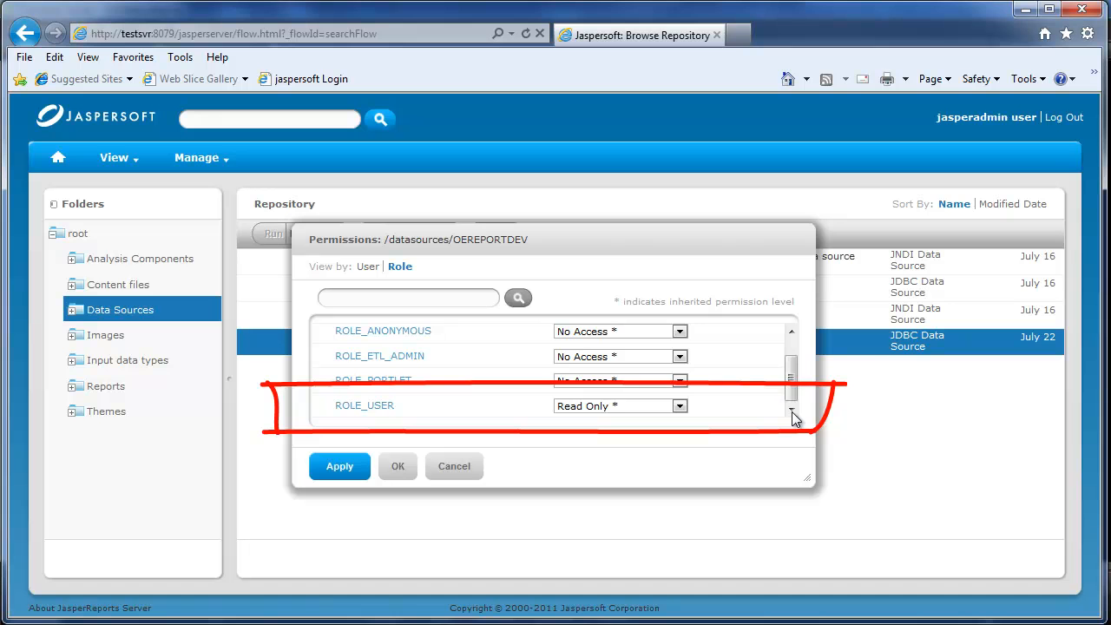